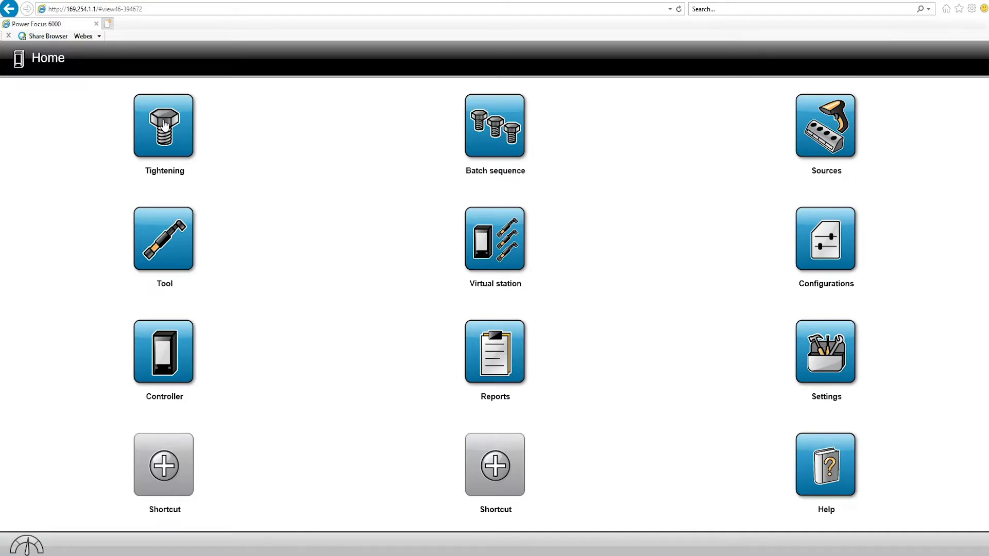
Step: Add a new tightening program, created with the default name 'Program', from the program library
{"action": "left_click", "coordinate": [165, 125]}
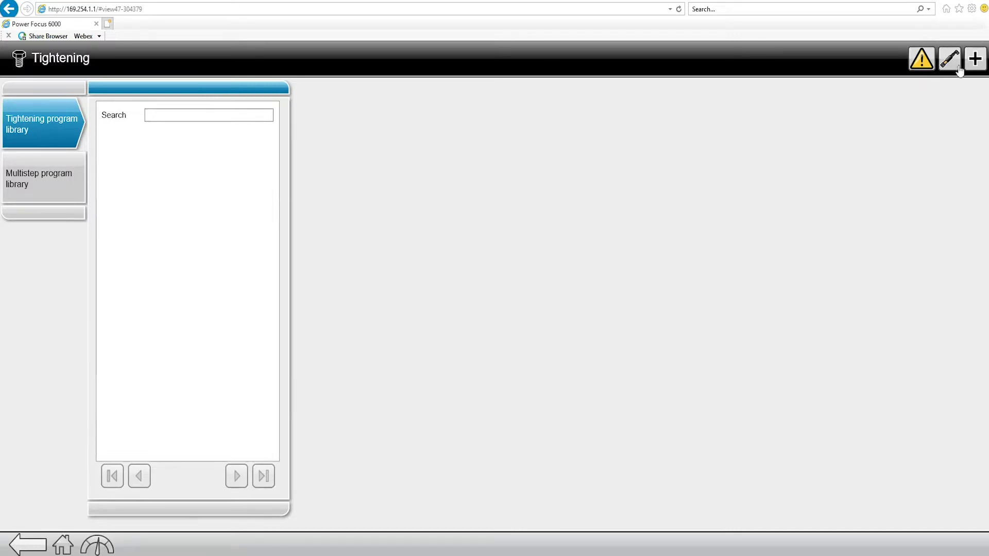
{"action": "left_click", "coordinate": [976, 63]}
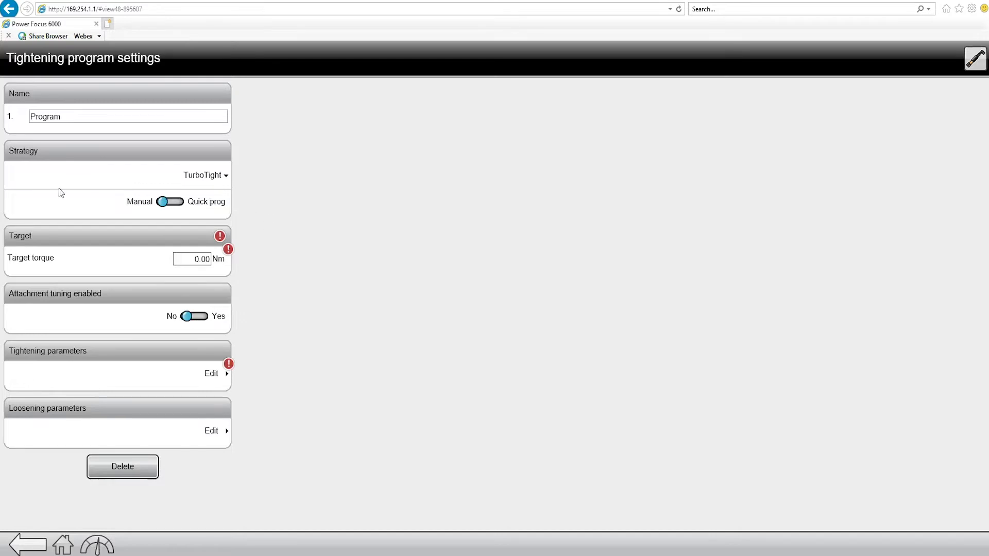
Step: Replace the default name 'Program' with '10 Nm 2 Step'
{"action": "double_click", "coordinate": [68, 116]}
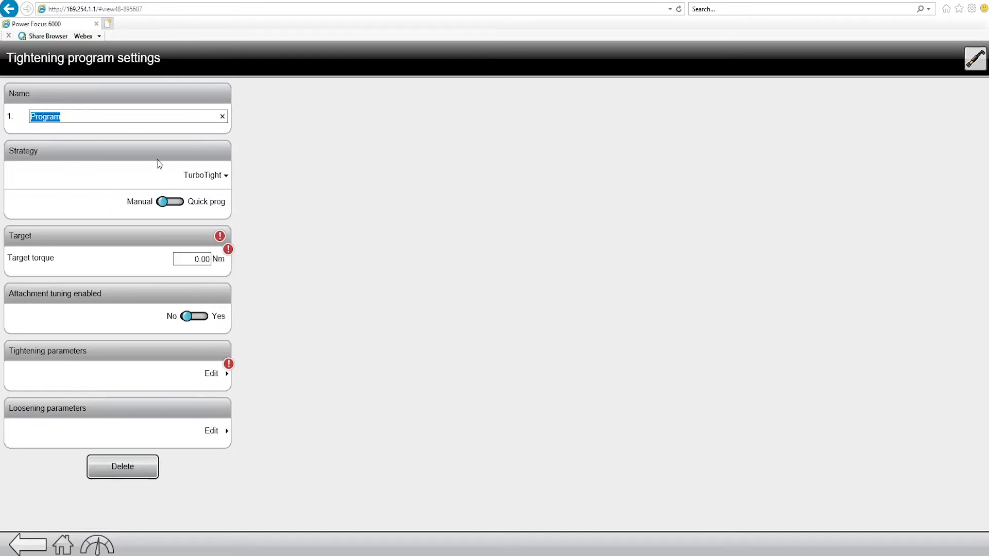
{"action": "type", "text": "10 Nm "}
{"action": "type", "text": "2 Step"}
Step: Choose the Two step strategy, set target torque to 10.00 Nm and dismiss the warning
{"action": "left_click", "coordinate": [200, 177]}
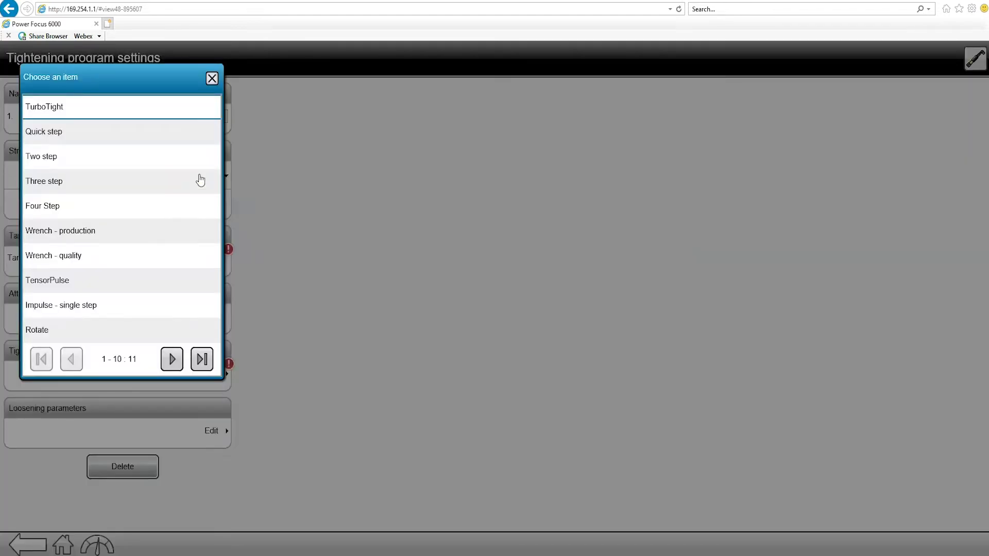
{"action": "left_click", "coordinate": [48, 163]}
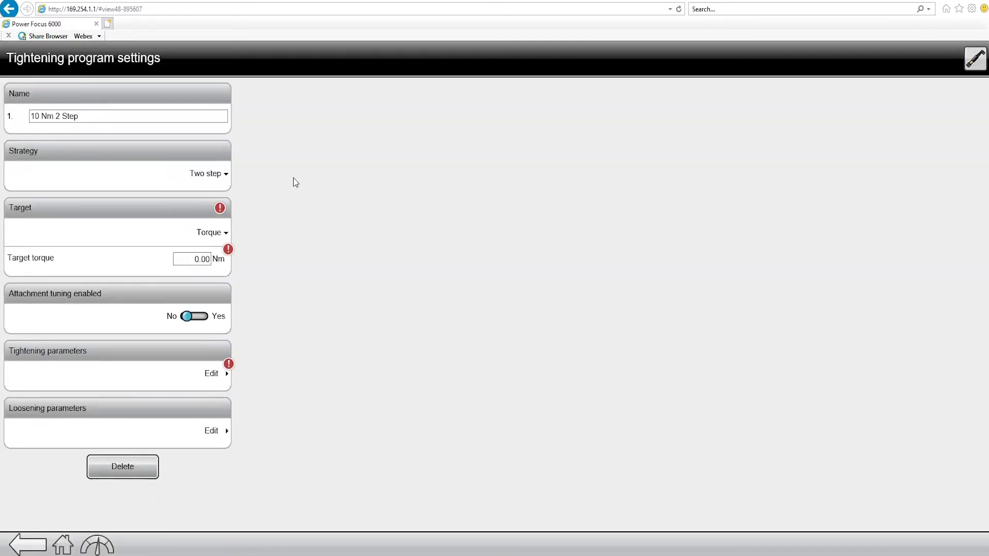
{"action": "left_click", "coordinate": [188, 260]}
{"action": "type", "text": "10"}
{"action": "key", "text": "Return"}
{"action": "mouse_move", "coordinate": [229, 252]}
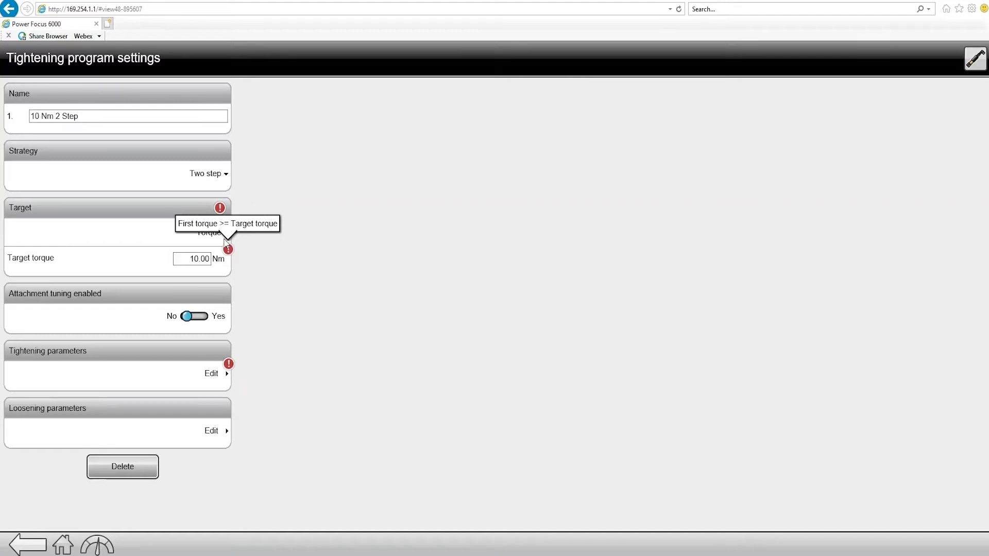
{"action": "left_click", "coordinate": [274, 256]}
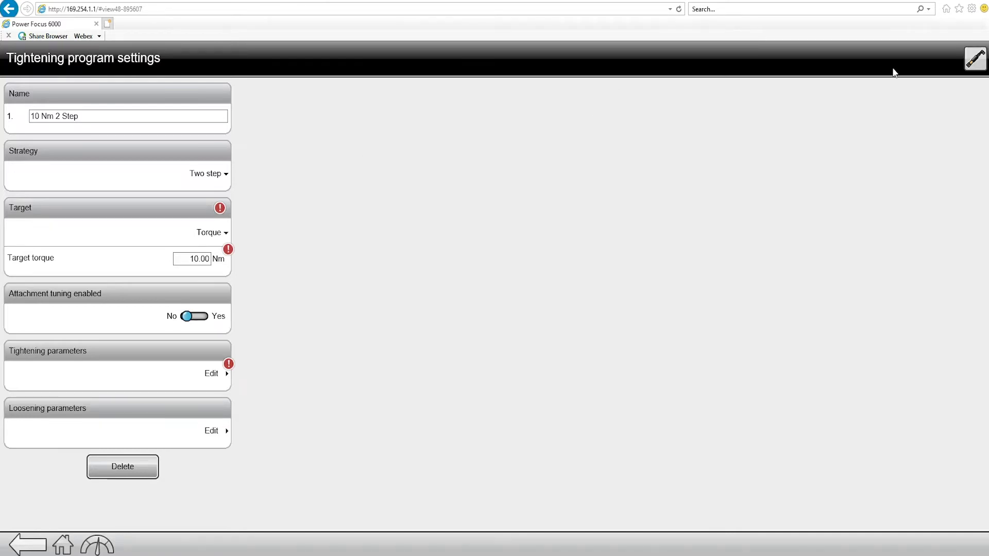
{"action": "left_click", "coordinate": [974, 64]}
{"action": "left_click", "coordinate": [973, 64]}
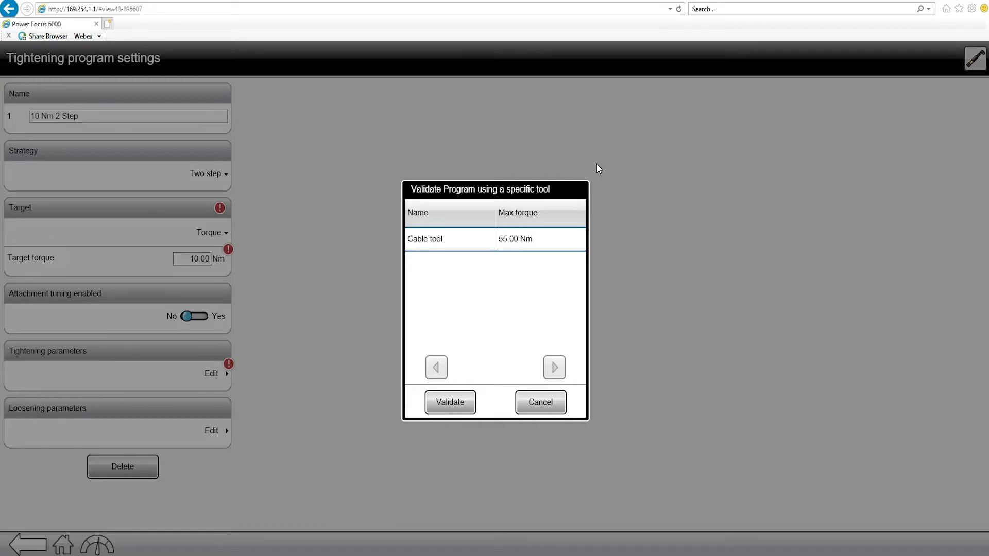
{"action": "left_click", "coordinate": [539, 403]}
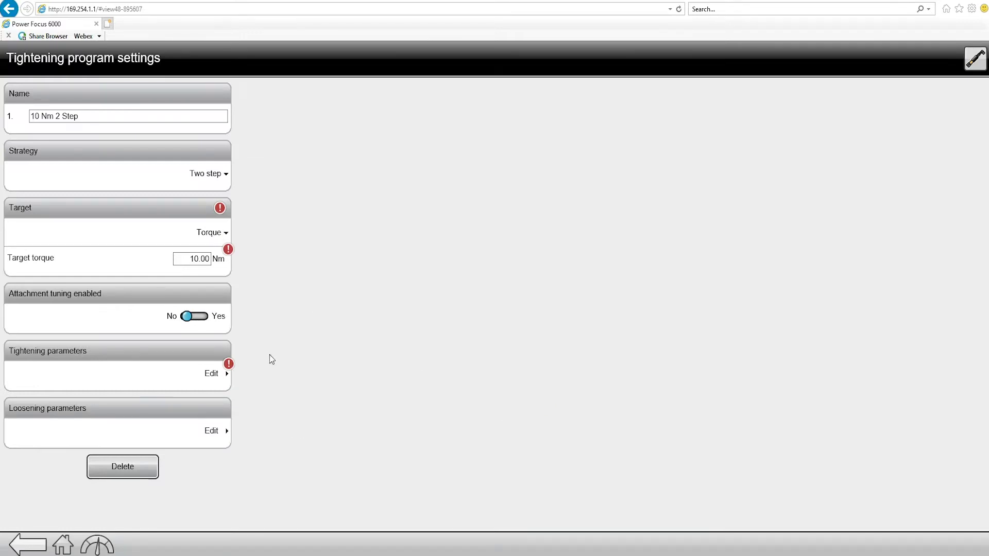
Step: Open the tightening parameters and review the Rundown, Tightening and Stop stages, ending on Start
{"action": "left_click", "coordinate": [211, 379]}
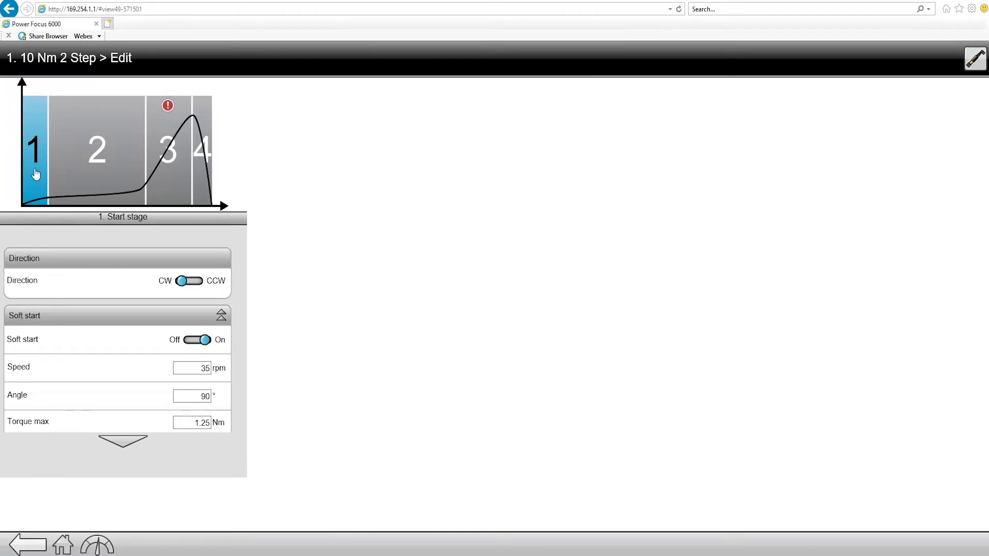
{"action": "left_click", "coordinate": [77, 160]}
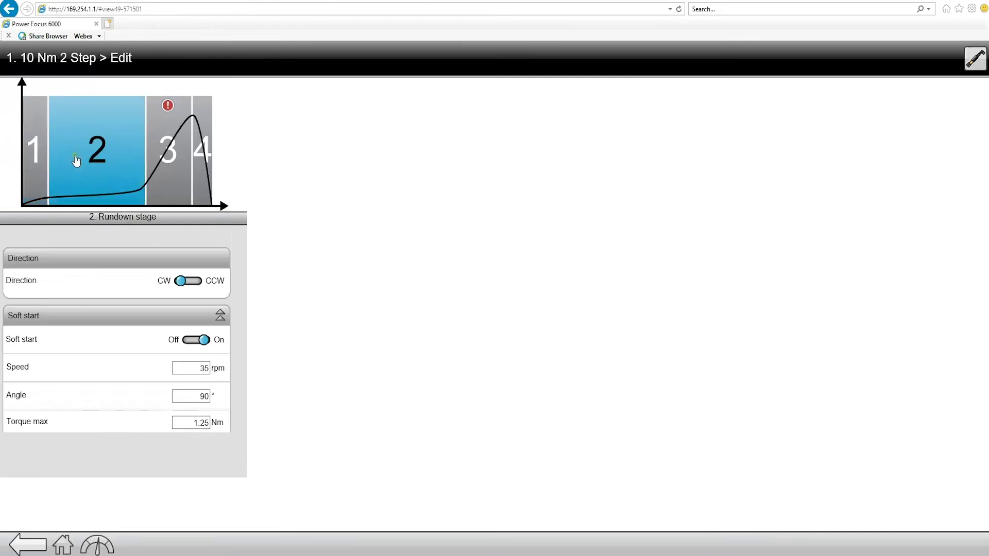
{"action": "left_click", "coordinate": [178, 168]}
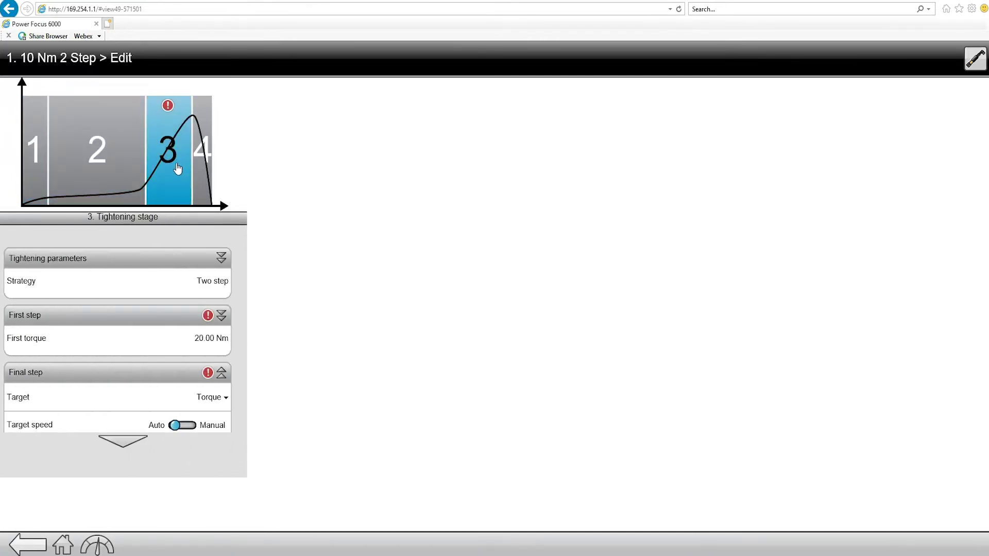
{"action": "left_click", "coordinate": [204, 180]}
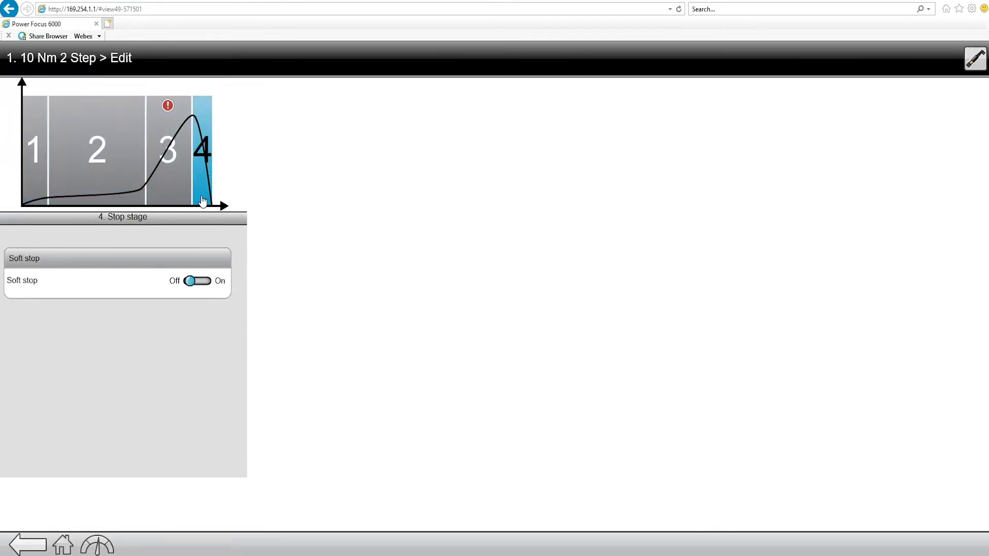
{"action": "left_click", "coordinate": [39, 160]}
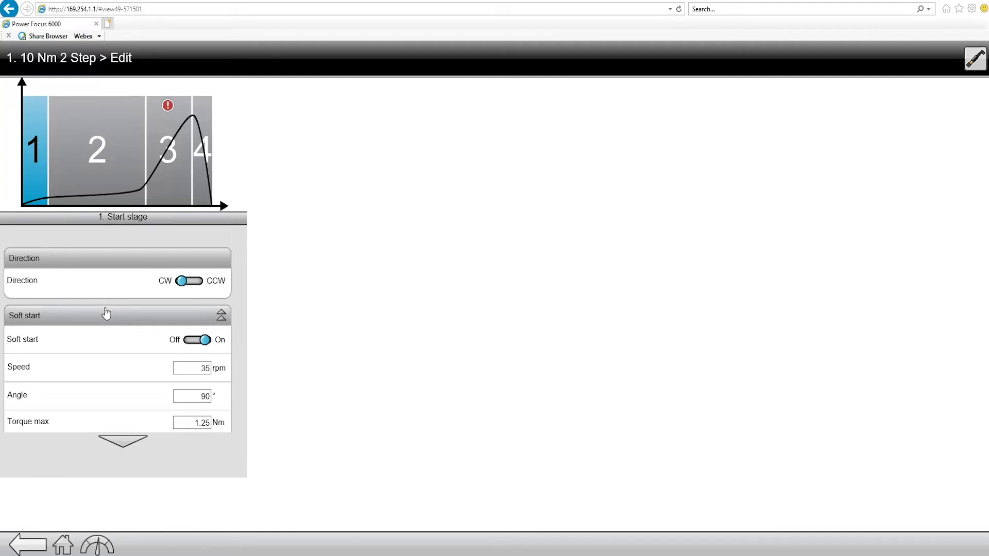
{"action": "scroll", "coordinate": [105, 313], "scroll_direction": "down", "scroll_amount": 1}
{"action": "scroll", "coordinate": [103, 311], "scroll_direction": "up", "scroll_amount": 1}
{"action": "scroll", "coordinate": [103, 316], "scroll_direction": "down", "scroll_amount": 4}
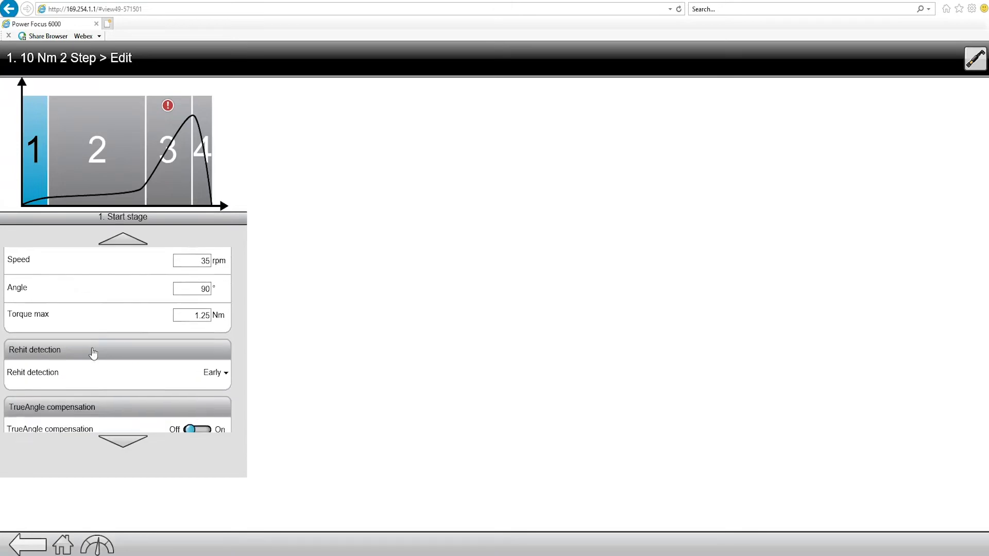
{"action": "scroll", "coordinate": [94, 353], "scroll_direction": "down", "scroll_amount": 1}
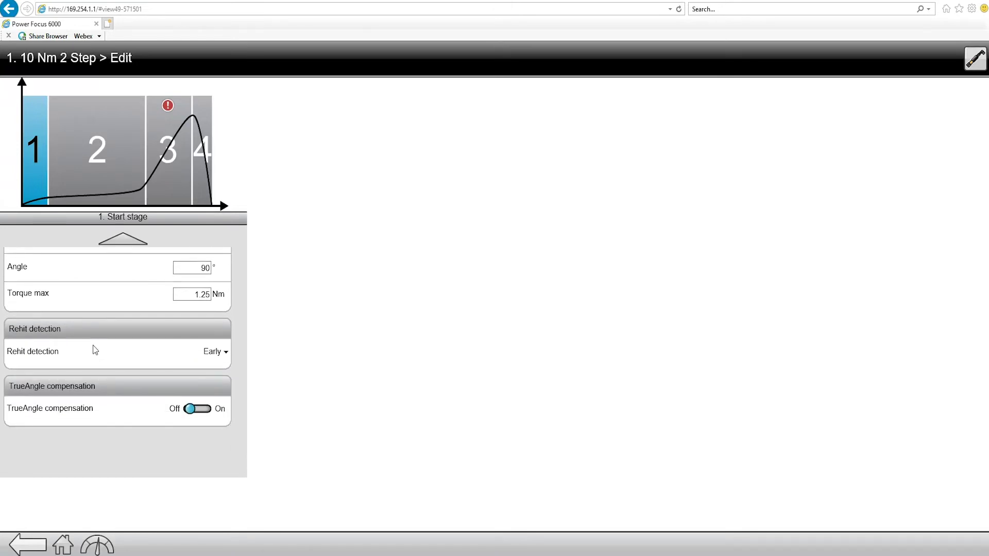
{"action": "scroll", "coordinate": [107, 363], "scroll_direction": "up", "scroll_amount": 3}
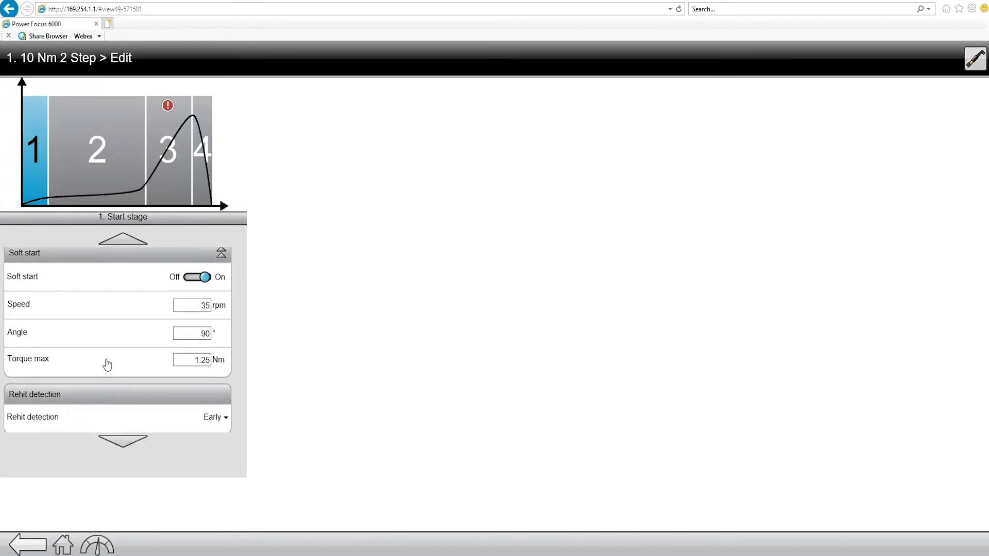
{"action": "scroll", "coordinate": [107, 364], "scroll_direction": "up", "scroll_amount": 2}
{"action": "scroll", "coordinate": [106, 366], "scroll_direction": "down", "scroll_amount": 3}
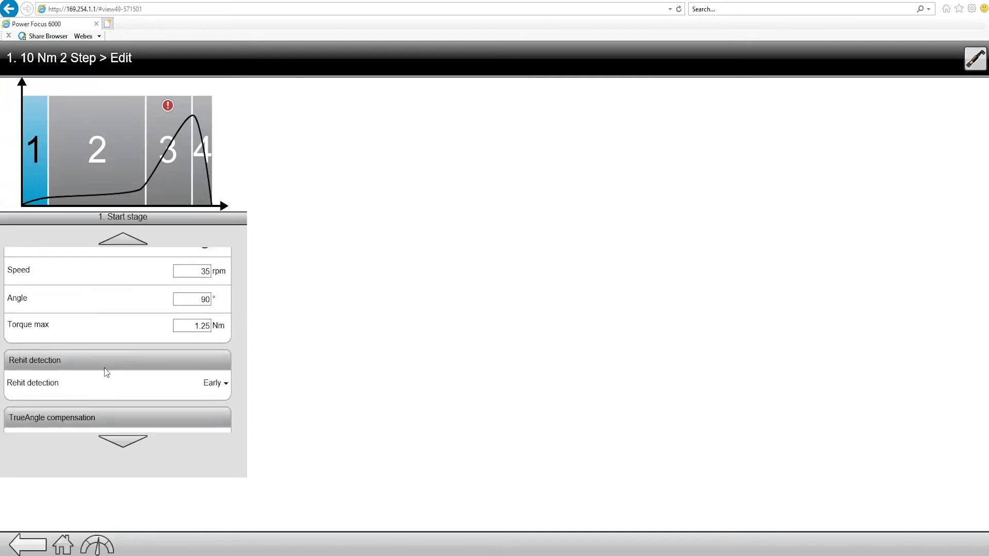
{"action": "scroll", "coordinate": [105, 372], "scroll_direction": "down", "scroll_amount": 2}
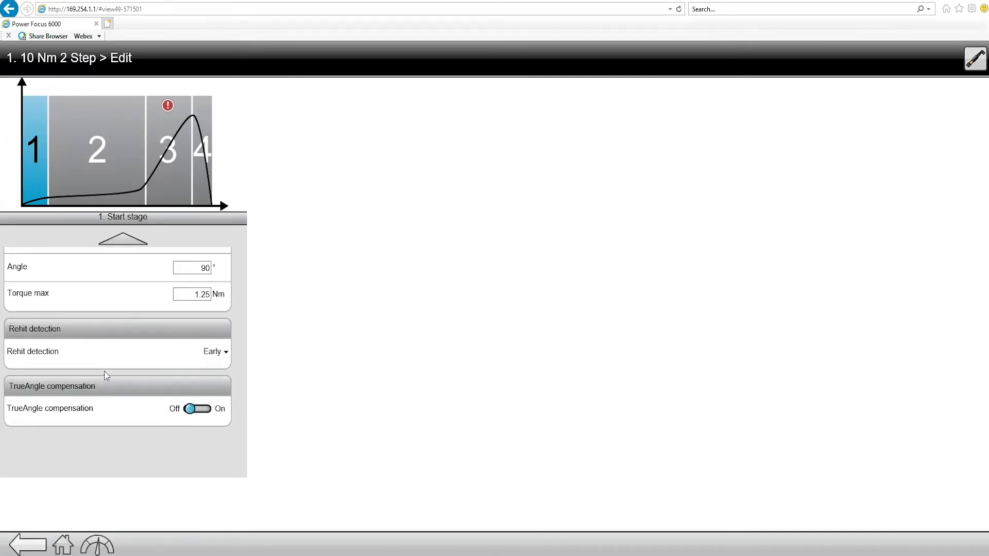
{"action": "left_click", "coordinate": [182, 293]}
{"action": "left_click", "coordinate": [126, 161]}
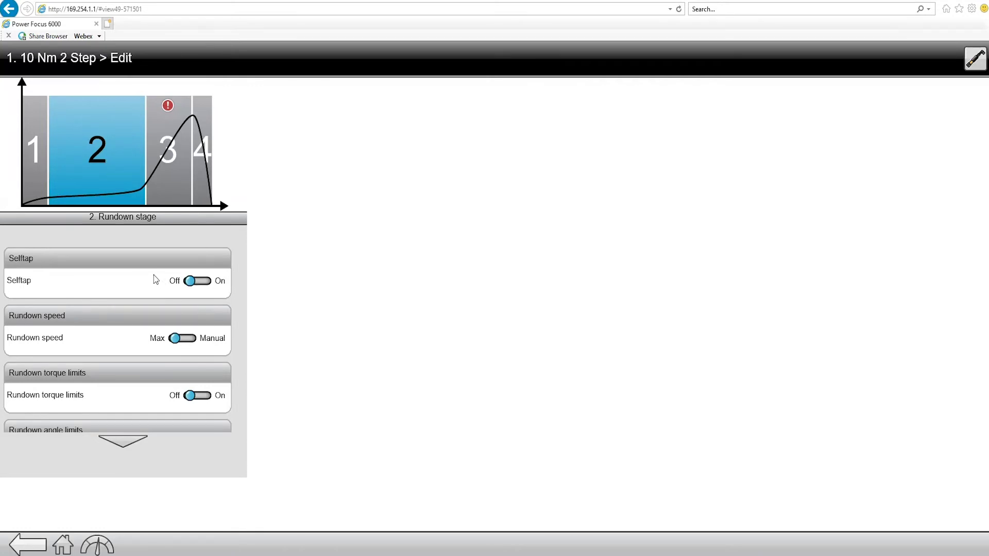
Step: Set the rundown speed to manual 400 rpm, then show the Tightening stage settings
{"action": "left_click_drag", "start_coordinate": [179, 276], "coordinate": [172, 222]}
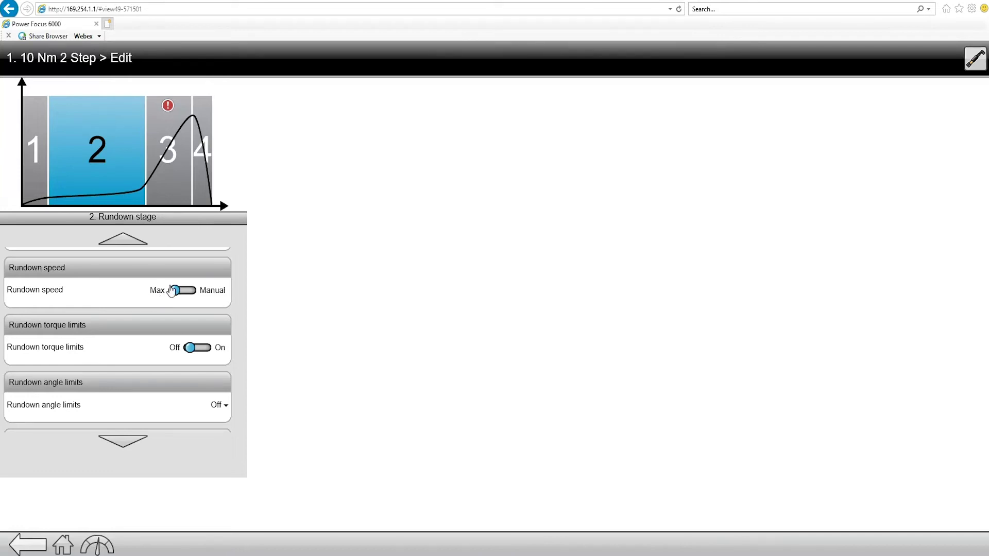
{"action": "left_click", "coordinate": [175, 291]}
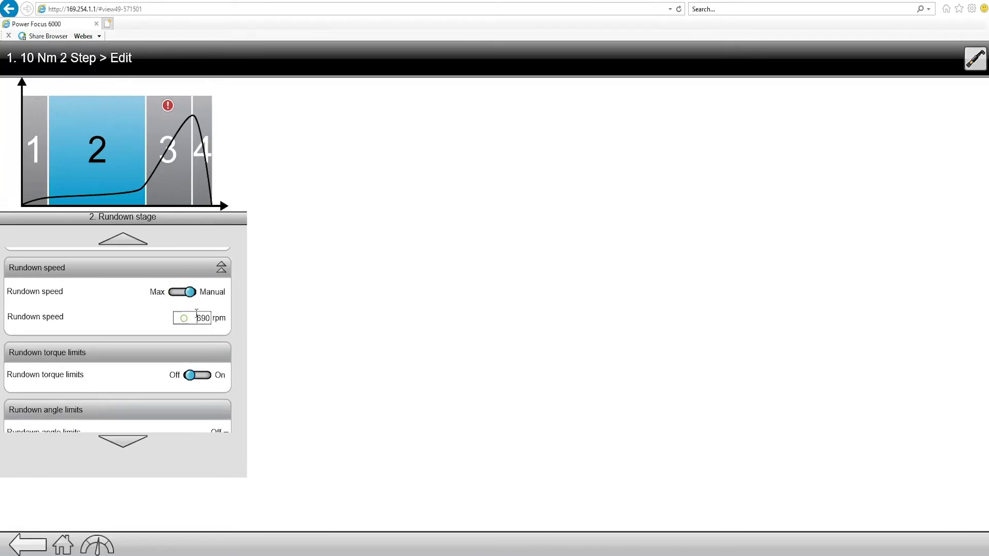
{"action": "double_click", "coordinate": [184, 319]}
{"action": "type", "text": "400"}
{"action": "key", "text": "Return"}
{"action": "left_click", "coordinate": [194, 321]}
{"action": "scroll", "coordinate": [129, 320], "scroll_direction": "down", "scroll_amount": 1}
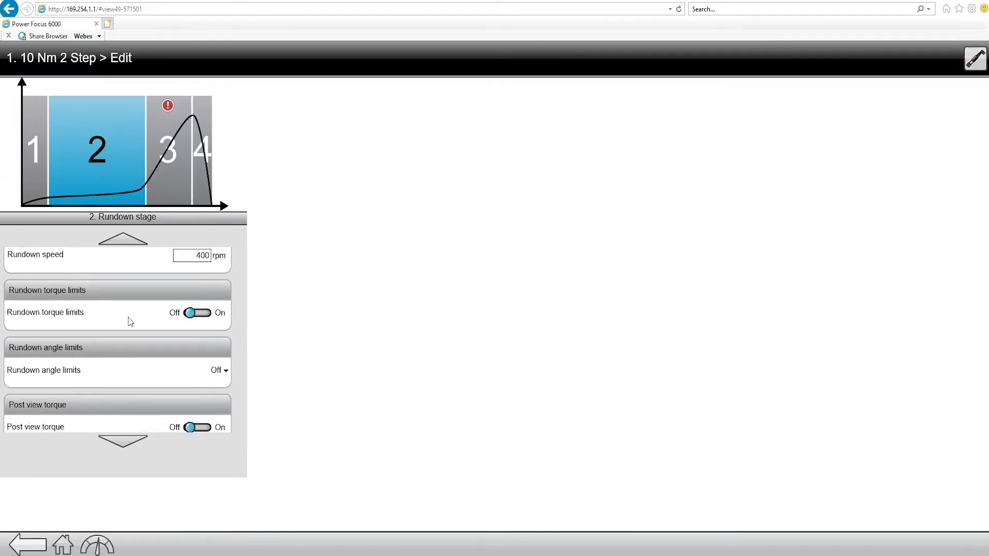
{"action": "scroll", "coordinate": [130, 321], "scroll_direction": "down", "scroll_amount": 1}
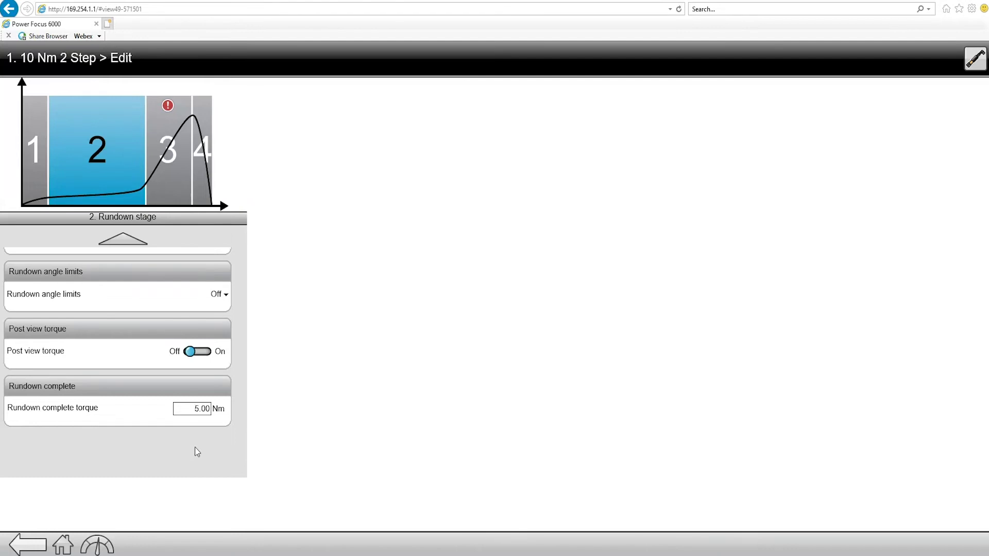
{"action": "left_click", "coordinate": [175, 176]}
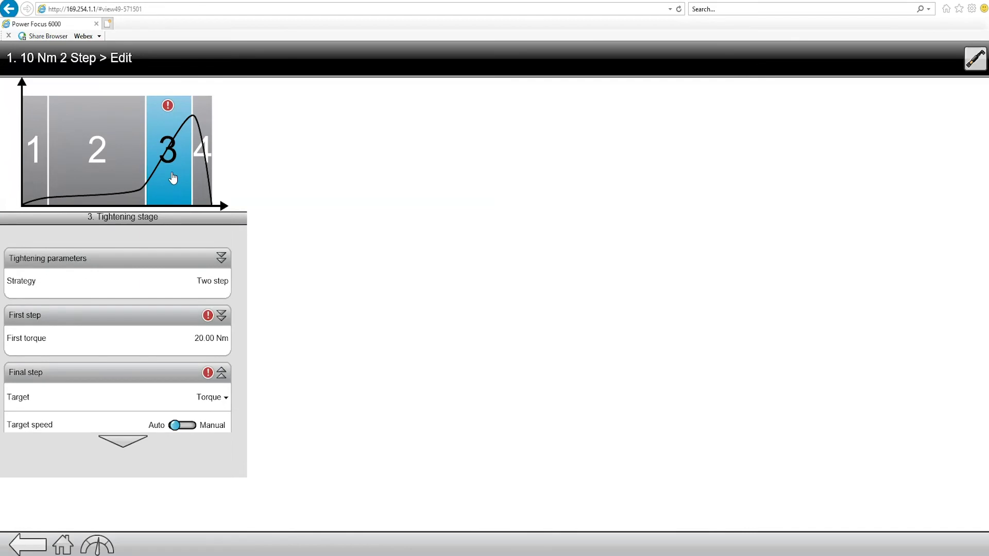
Step: Expand the First step section to reveal the 'First torque >= Target torque' warning on 20.00 Nm
{"action": "left_click", "coordinate": [222, 261]}
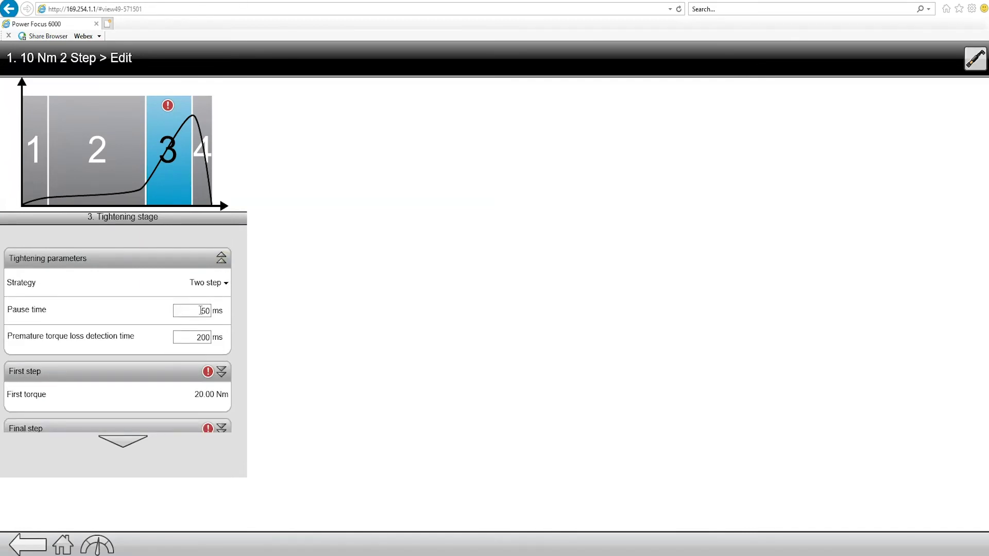
{"action": "left_click", "coordinate": [221, 258]}
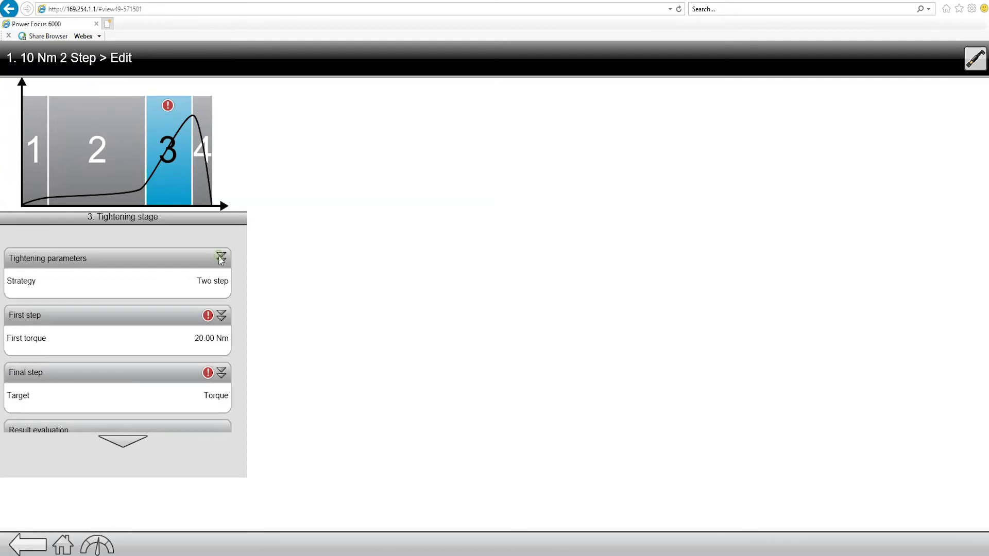
{"action": "scroll", "coordinate": [190, 276], "scroll_direction": "down", "scroll_amount": 1}
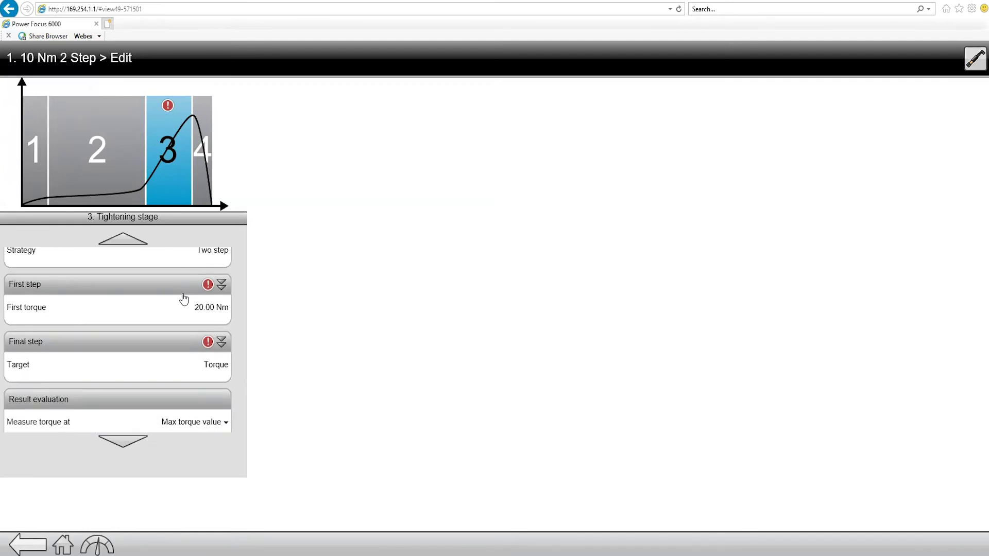
{"action": "left_click", "coordinate": [221, 284]}
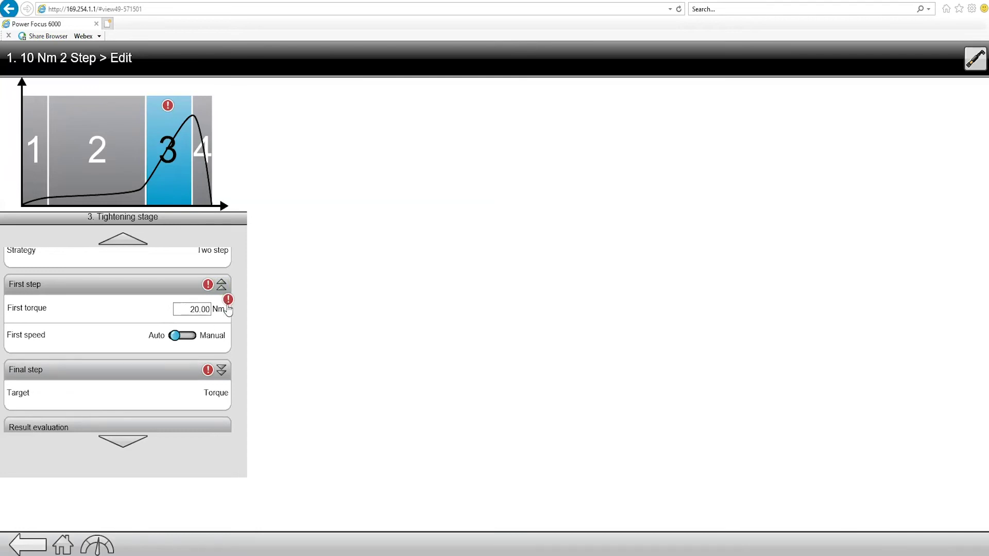
{"action": "mouse_move", "coordinate": [229, 305]}
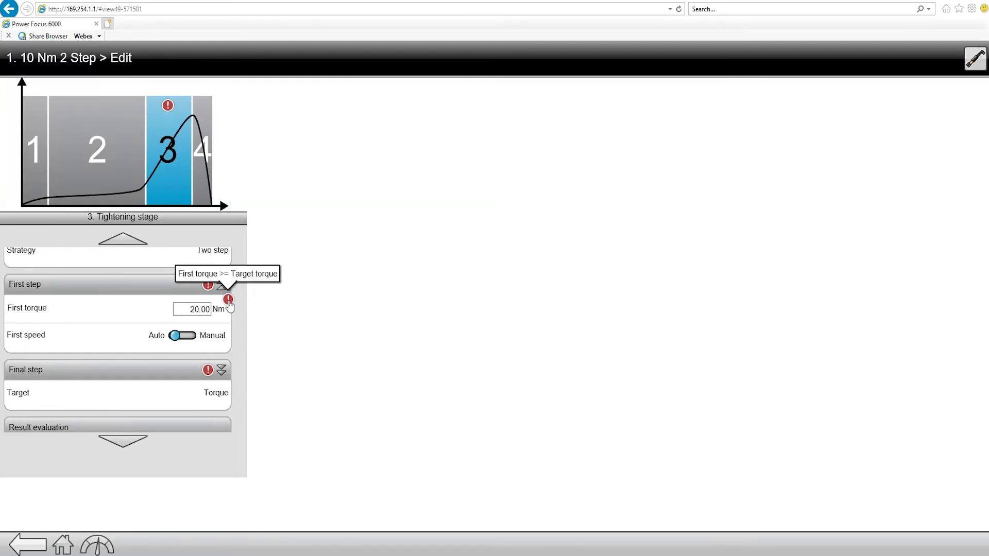
Step: Change first torque to 5.50 Nm and switch first speed to manual 200 rpm
{"action": "left_click", "coordinate": [184, 310]}
{"action": "left_click_drag", "start_coordinate": [183, 311], "coordinate": [248, 307]}
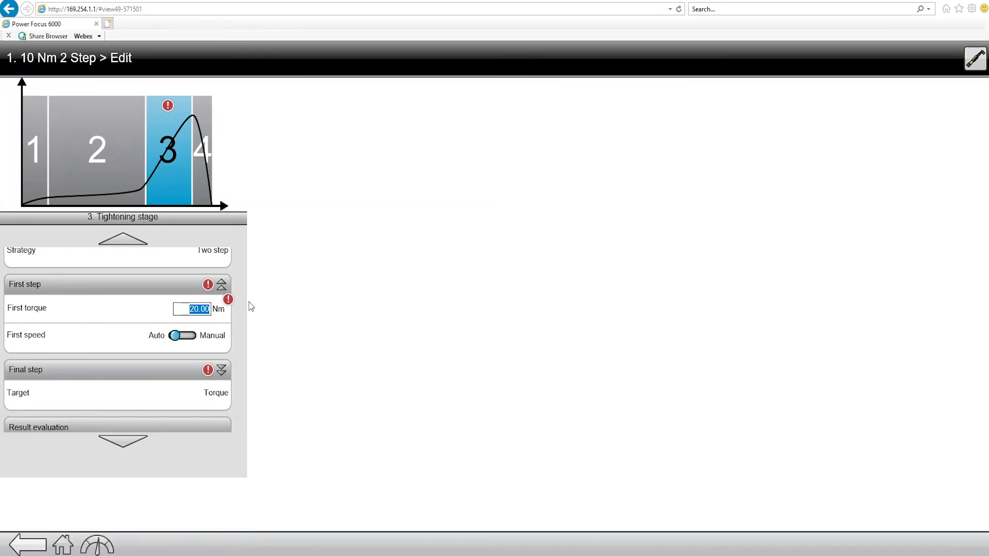
{"action": "type", "text": "5.5"}
{"action": "key", "text": "Return"}
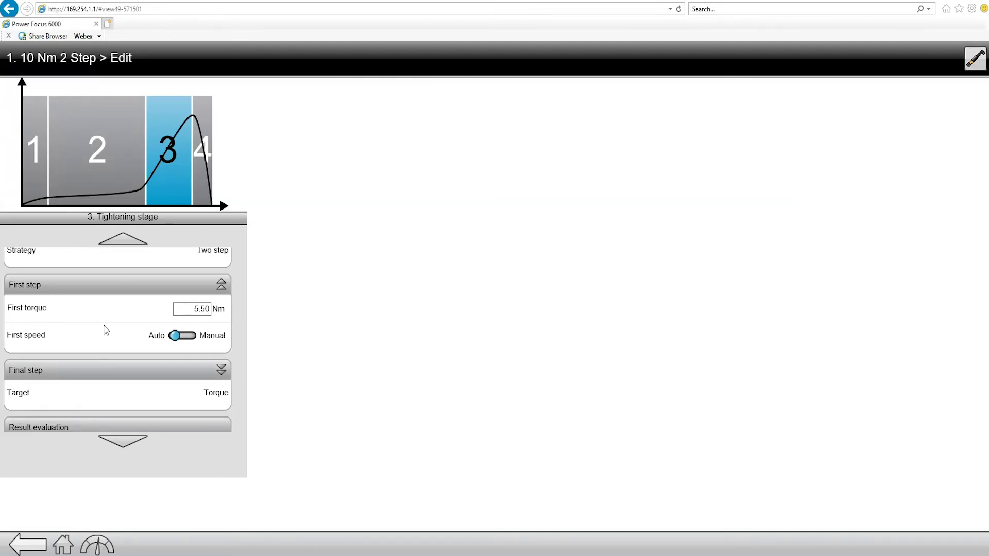
{"action": "left_click", "coordinate": [178, 341]}
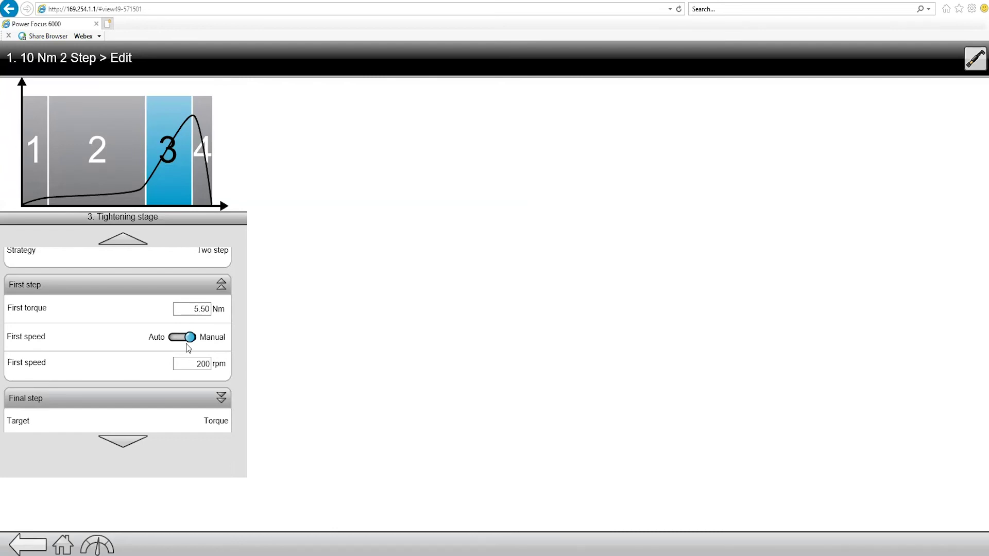
Step: Return first speed to Auto and confirm the final step targets 10.00 Nm with torque limits on Auto
{"action": "left_click", "coordinate": [180, 341]}
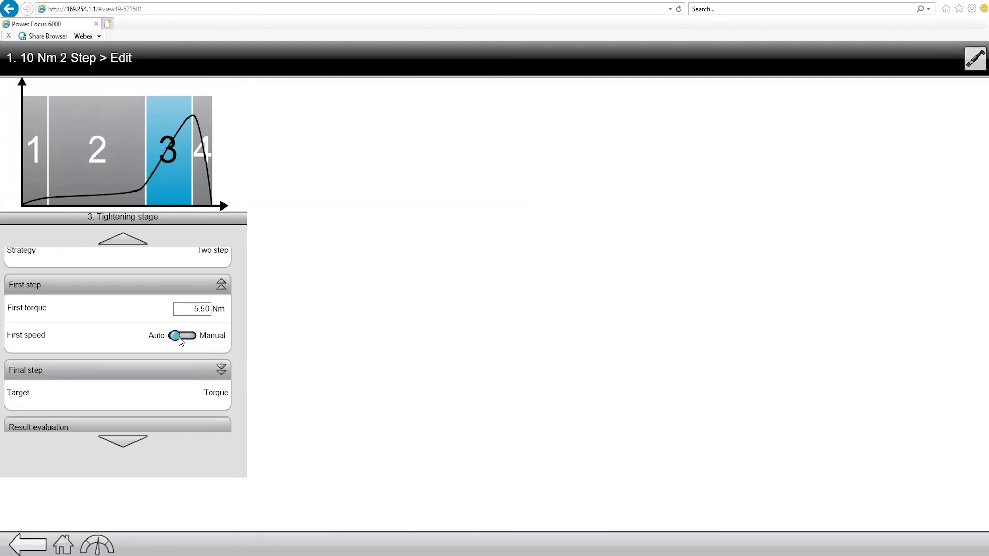
{"action": "scroll", "coordinate": [190, 288], "scroll_direction": "down", "scroll_amount": 3}
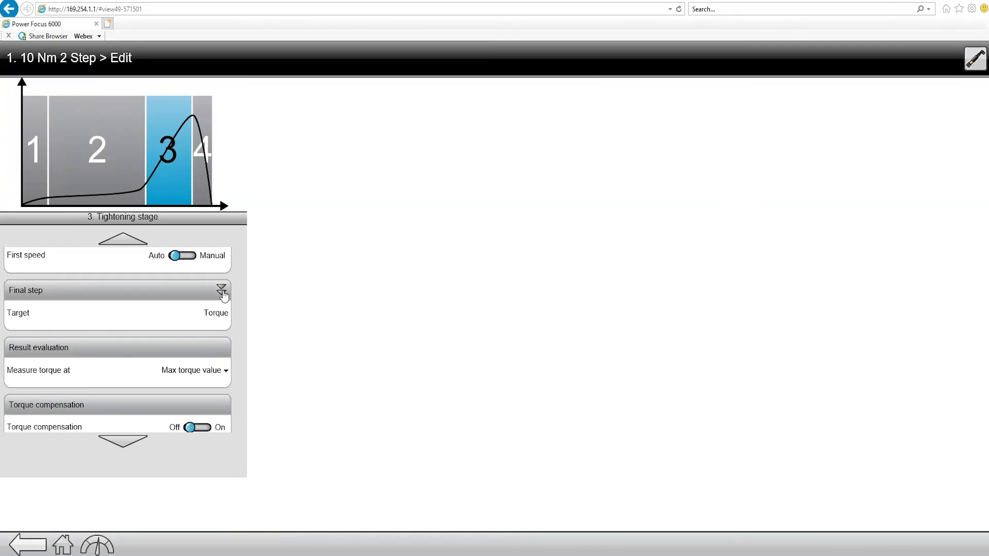
{"action": "left_click", "coordinate": [221, 289]}
{"action": "scroll", "coordinate": [218, 349], "scroll_direction": "down", "scroll_amount": 1}
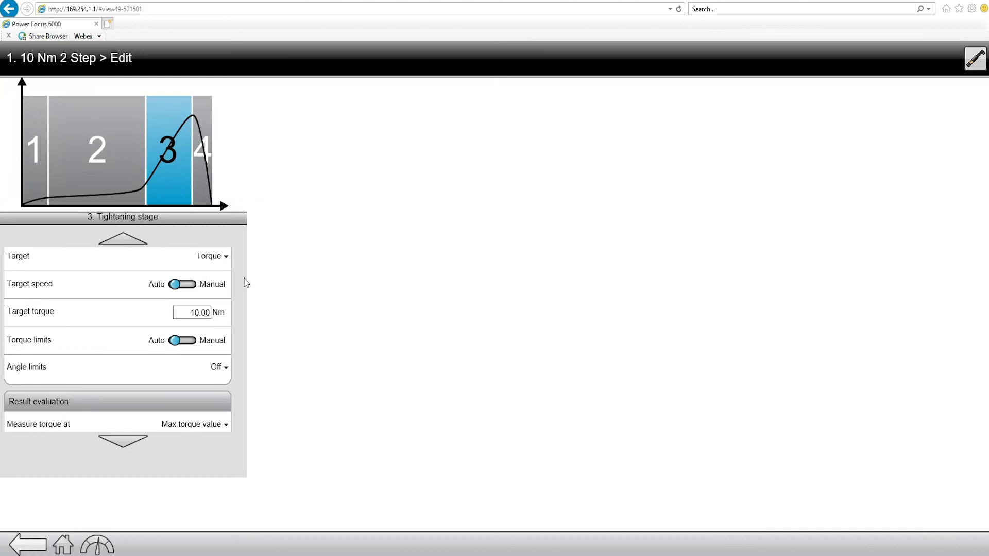
{"action": "left_click", "coordinate": [180, 347]}
{"action": "left_click", "coordinate": [182, 343]}
{"action": "scroll", "coordinate": [175, 339], "scroll_direction": "down", "scroll_amount": 3}
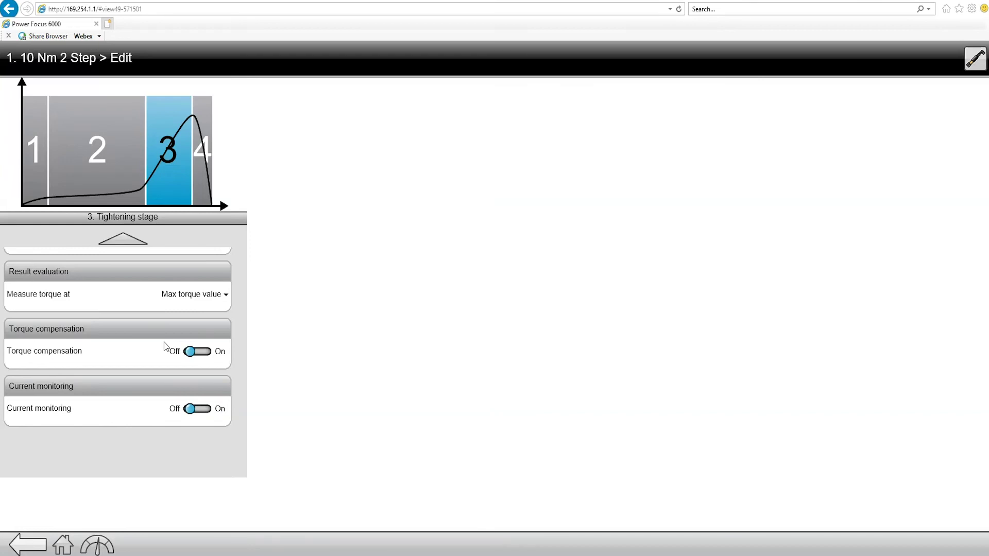
Step: Switch Soft stop to On in the Stop stage
{"action": "left_click", "coordinate": [199, 171]}
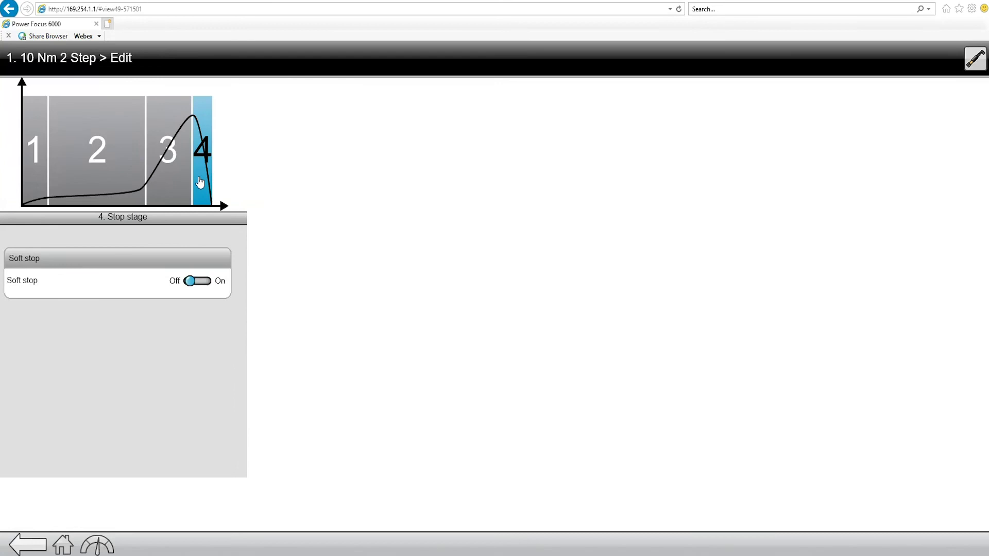
{"action": "left_click", "coordinate": [193, 283]}
Step: Run the tool to a Tightening OK at 10.26 Nm and return to the program settings
{"action": "left_click", "coordinate": [28, 547]}
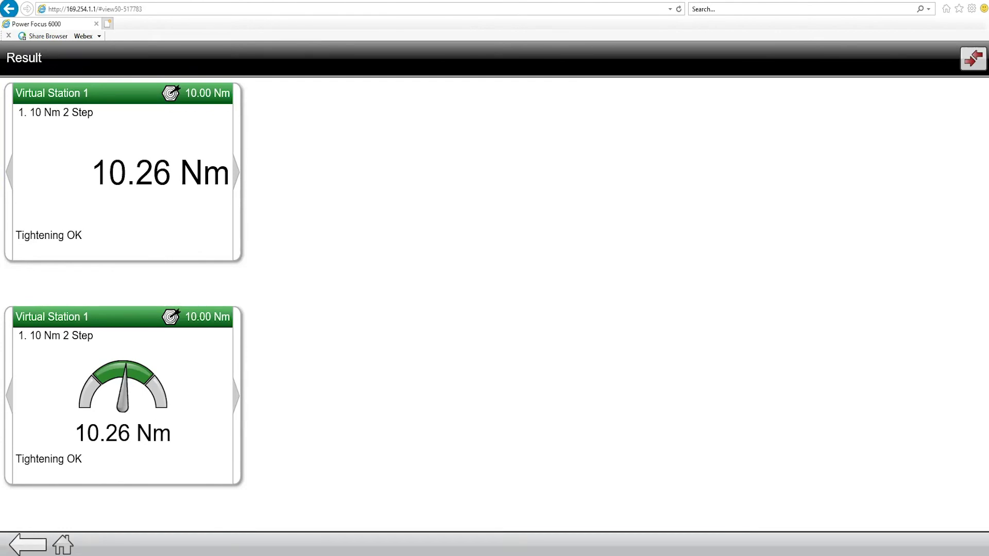
{"action": "left_click", "coordinate": [49, 546]}
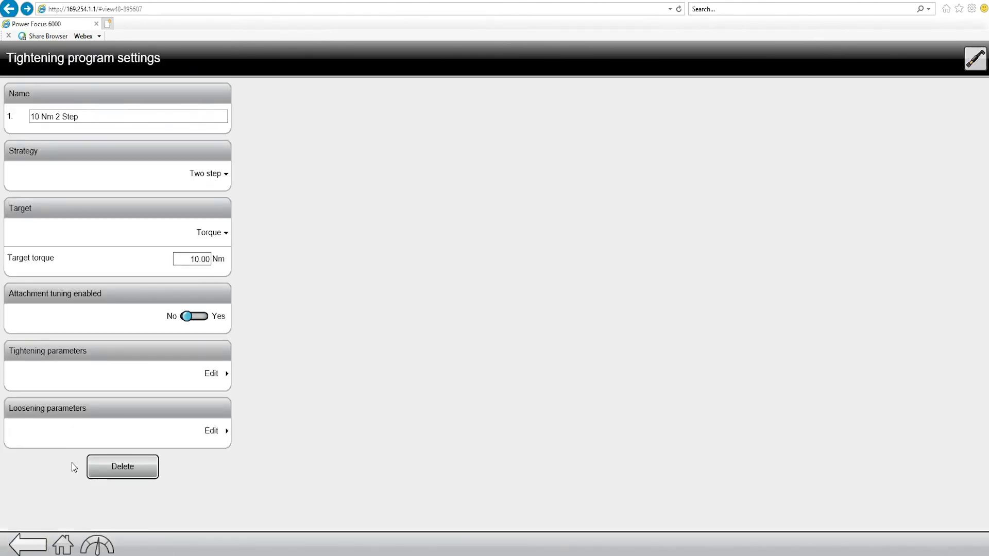
Step: Set stage 3's angle limits (324–396°) to From Rundown complete, then return to the results view
{"action": "left_click", "coordinate": [213, 380]}
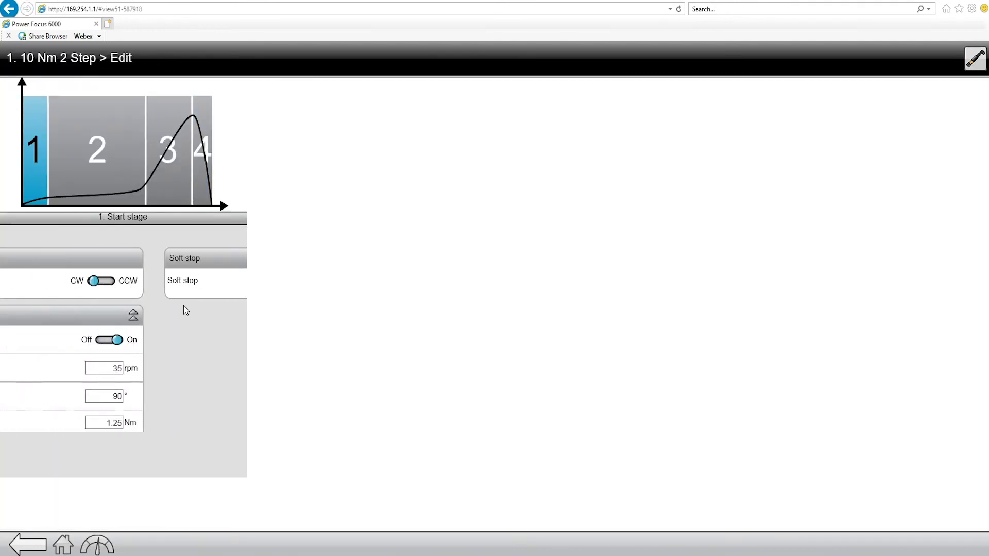
{"action": "left_click", "coordinate": [170, 178]}
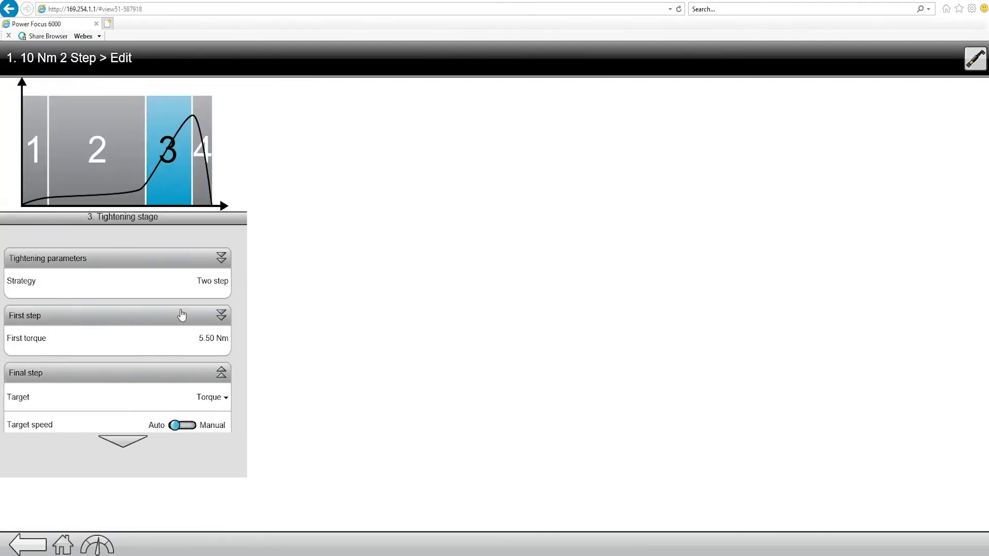
{"action": "scroll", "coordinate": [200, 398], "scroll_direction": "down", "scroll_amount": 3}
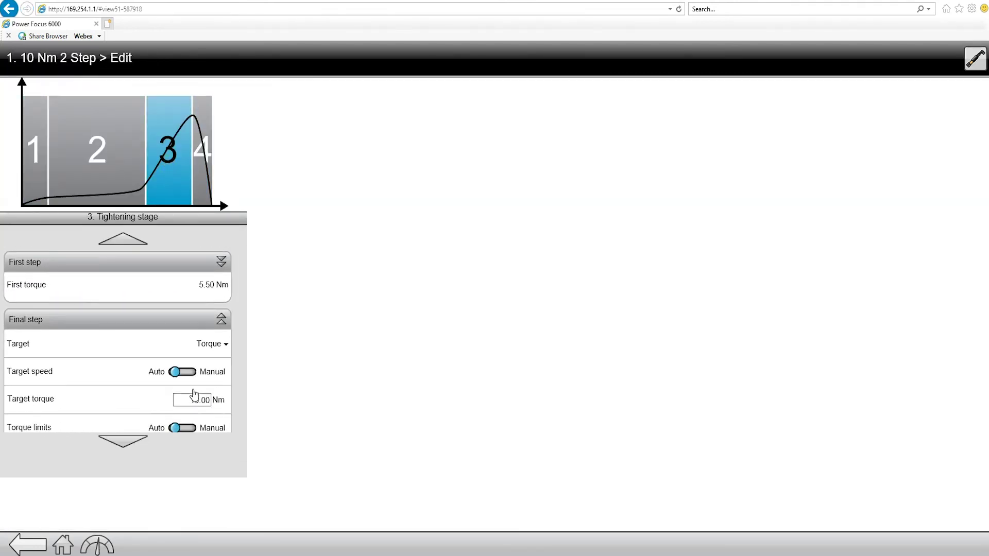
{"action": "left_click", "coordinate": [198, 363]}
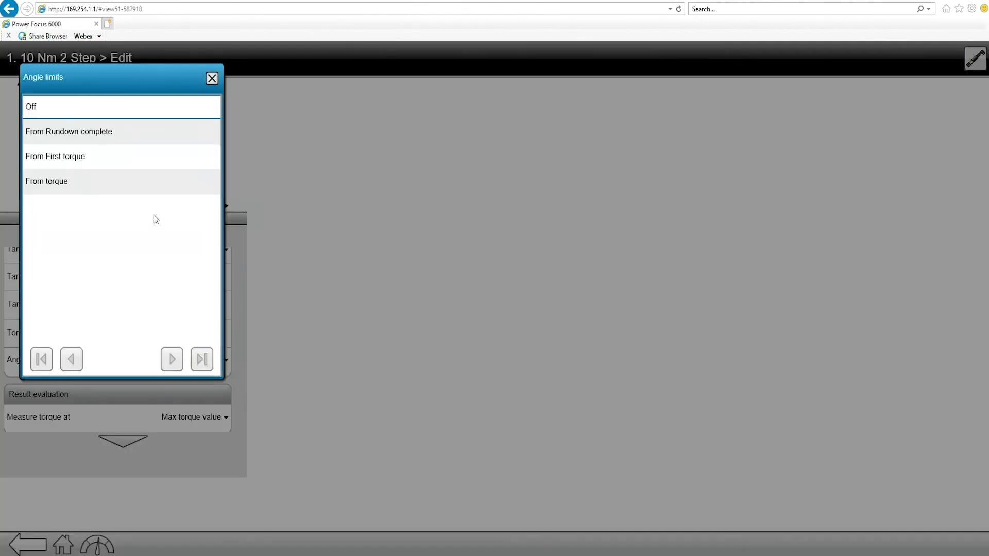
{"action": "left_click", "coordinate": [77, 135]}
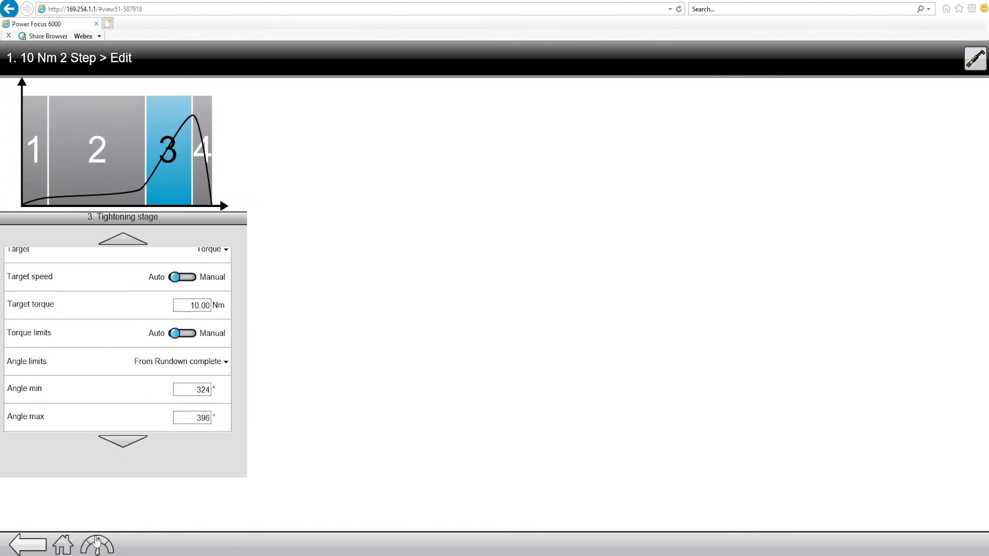
{"action": "left_click", "coordinate": [93, 546]}
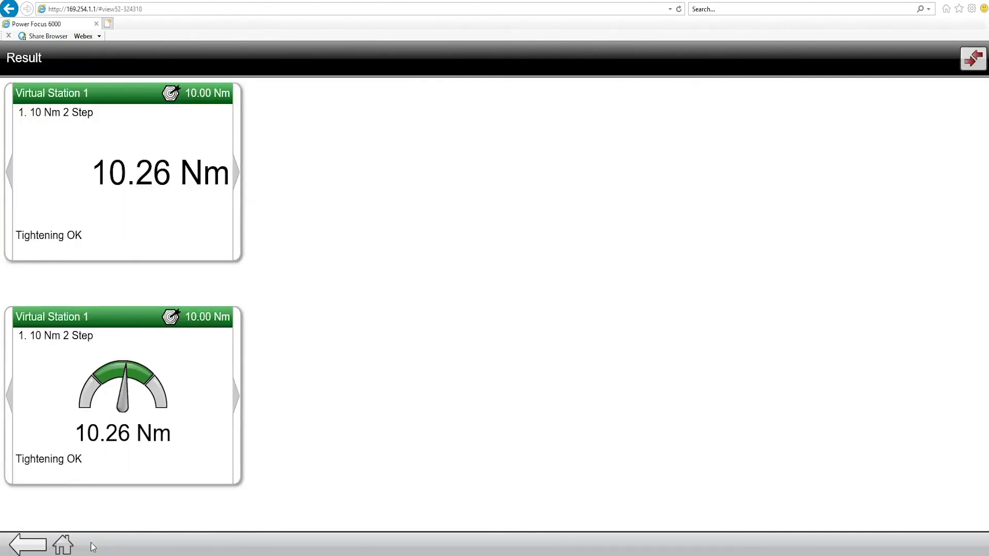